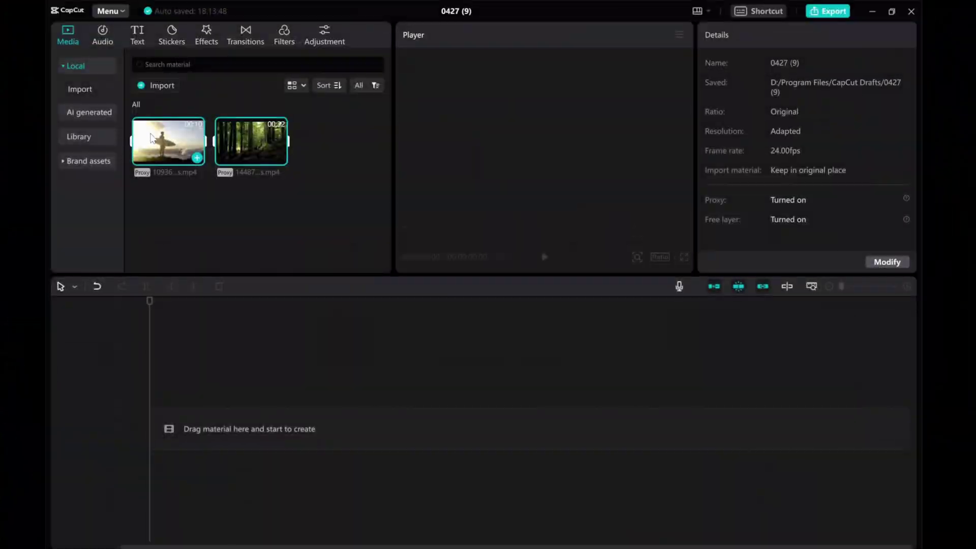
Add the surf and forest clips to the timeline, scaling the forest clip to 107%, with the playhead at its start
{"action": "left_click_drag", "start_coordinate": [153, 137], "coordinate": [150, 428]}
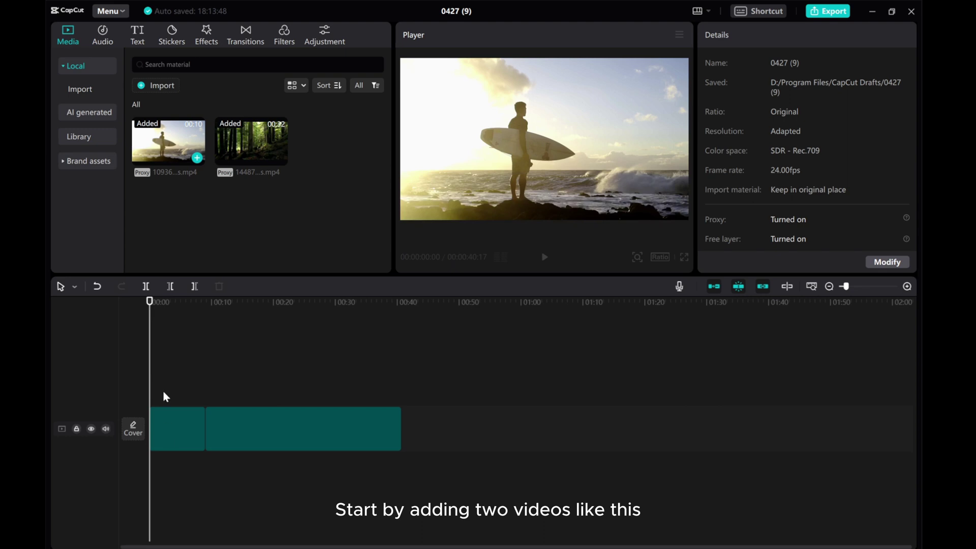
{"action": "key", "text": "ctrl+a"}
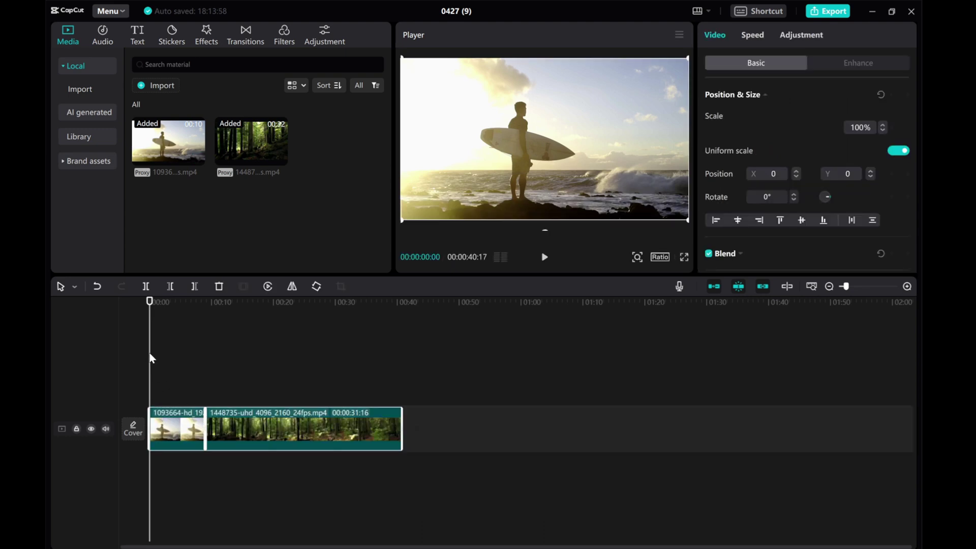
{"action": "left_click", "coordinate": [203, 362]}
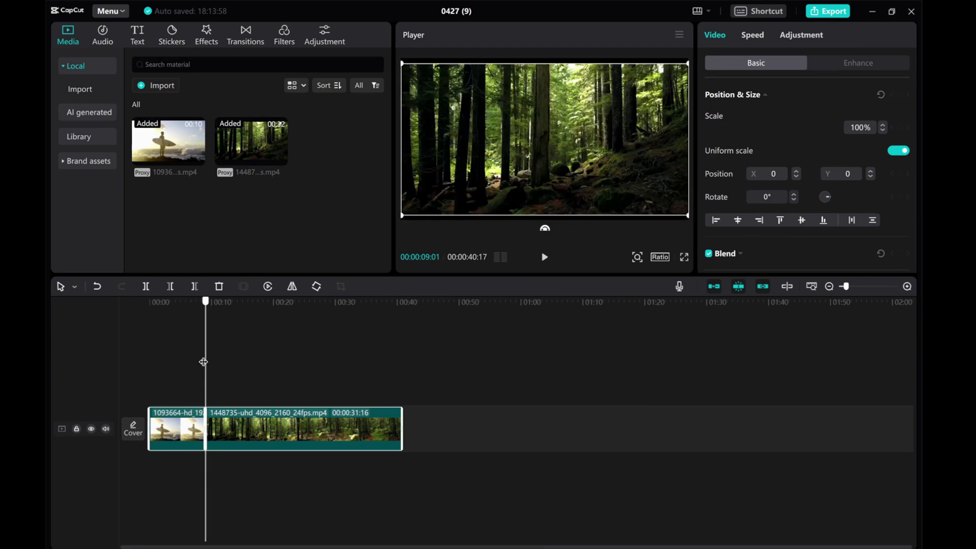
{"action": "left_click_drag", "start_coordinate": [209, 363], "coordinate": [217, 365]}
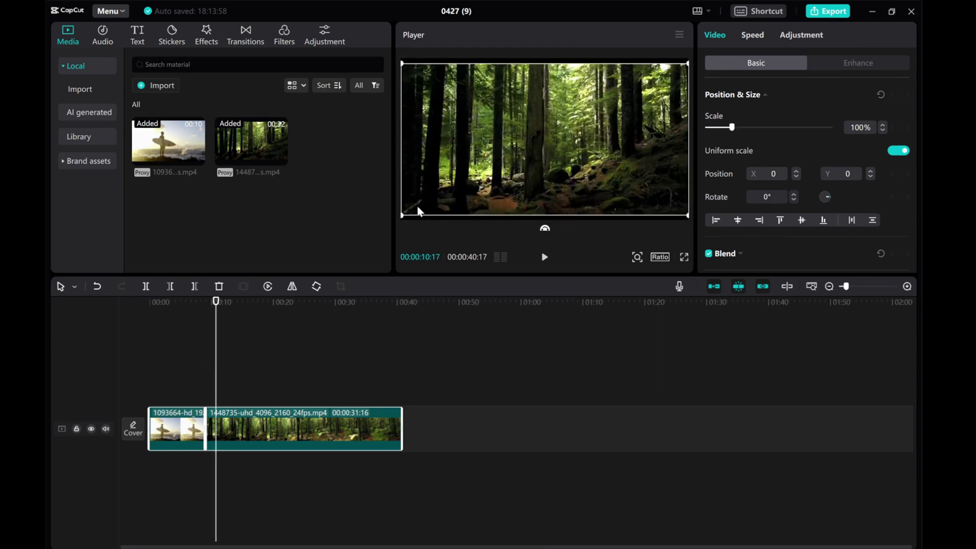
{"action": "left_click_drag", "start_coordinate": [407, 218], "coordinate": [397, 227]}
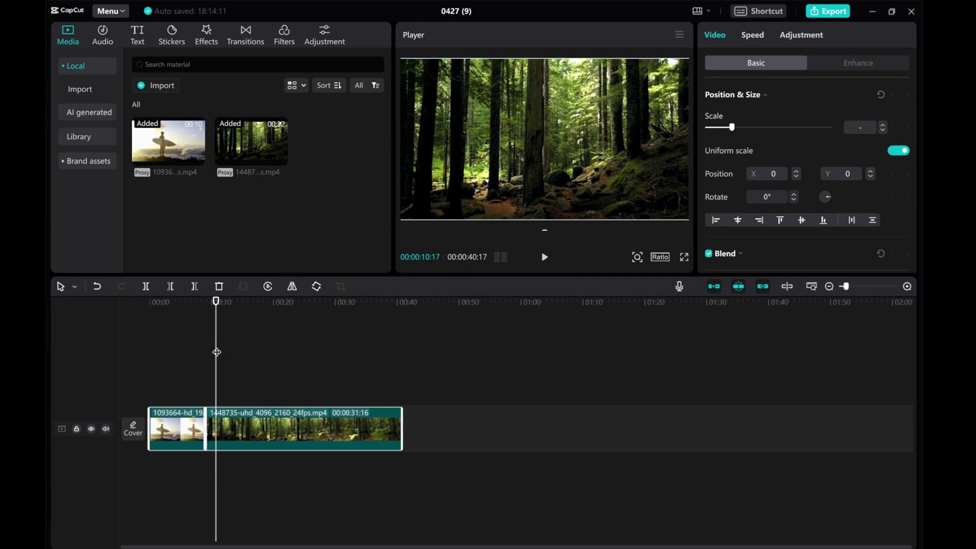
{"action": "left_click_drag", "start_coordinate": [216, 352], "coordinate": [204, 357]}
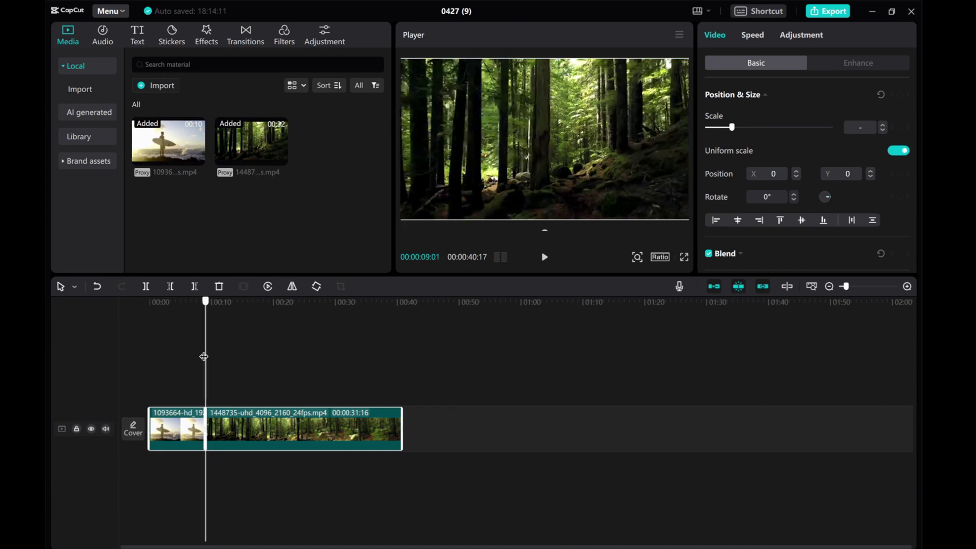
Freeze the forest clip's first frame and move the 3-second freeze onto an upper track over the surf clip's end
{"action": "left_click", "coordinate": [229, 433]}
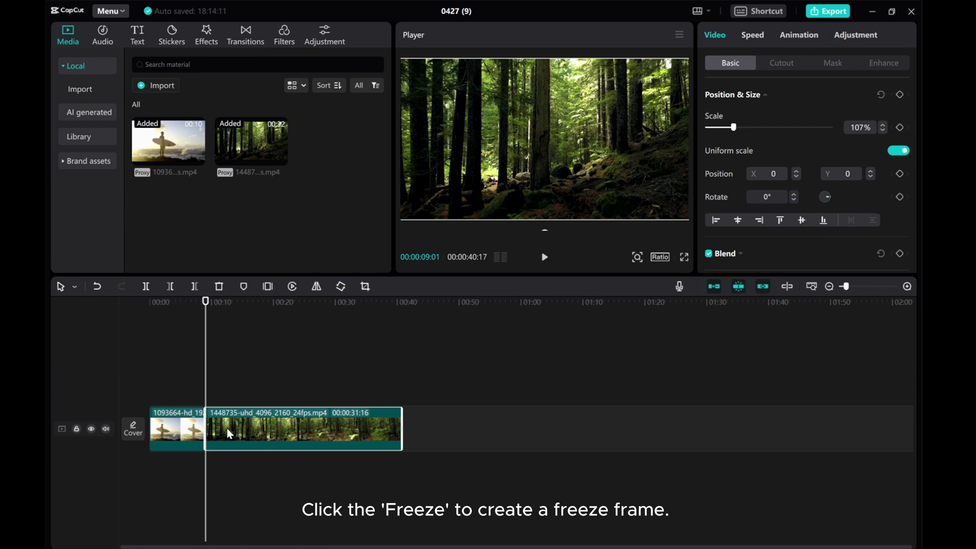
{"action": "left_click", "coordinate": [268, 288]}
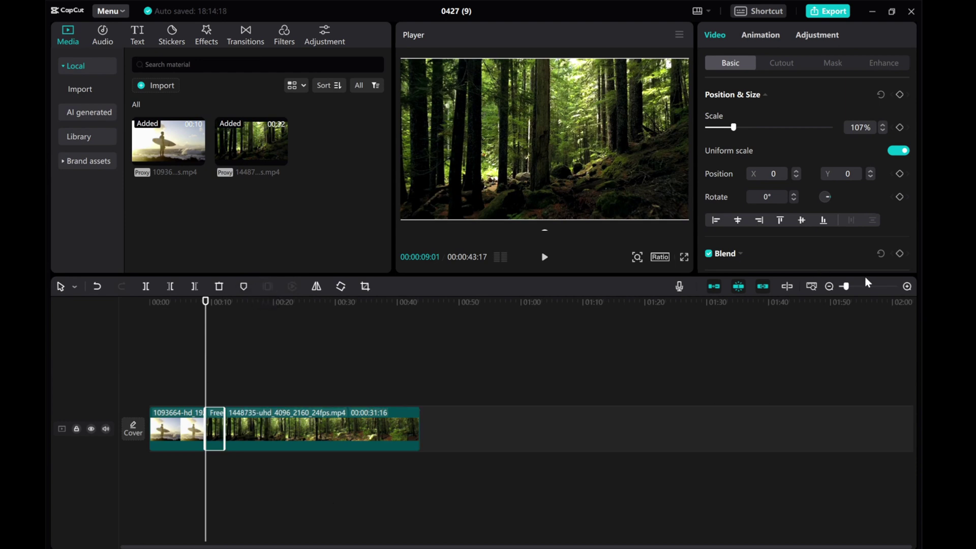
{"action": "left_click", "coordinate": [908, 287]}
{"action": "left_click", "coordinate": [908, 287]}
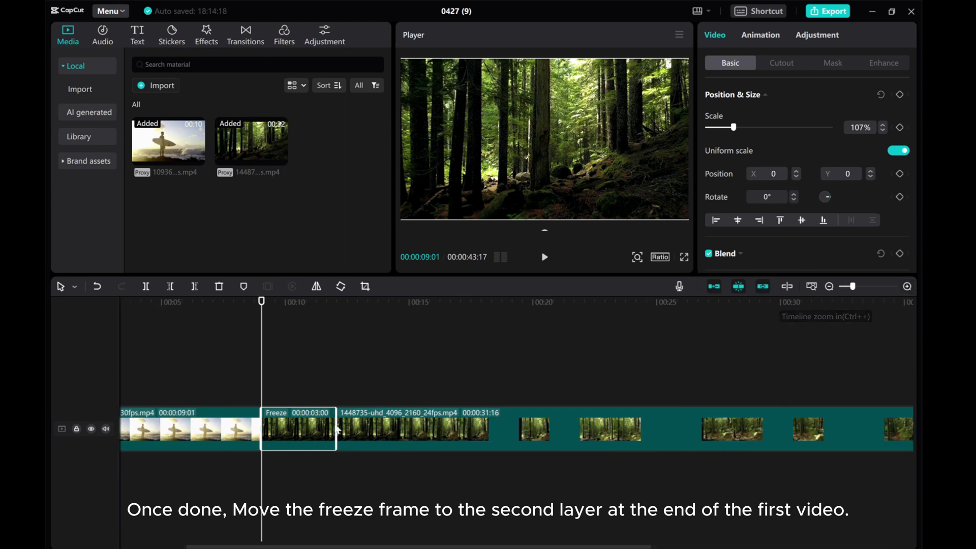
{"action": "left_click", "coordinate": [830, 287]}
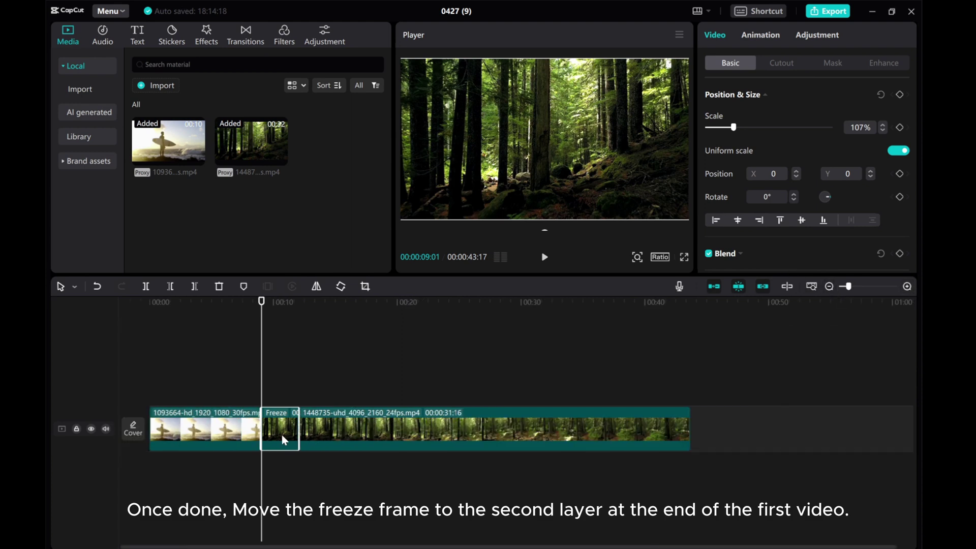
{"action": "left_click_drag", "start_coordinate": [282, 435], "coordinate": [234, 384]}
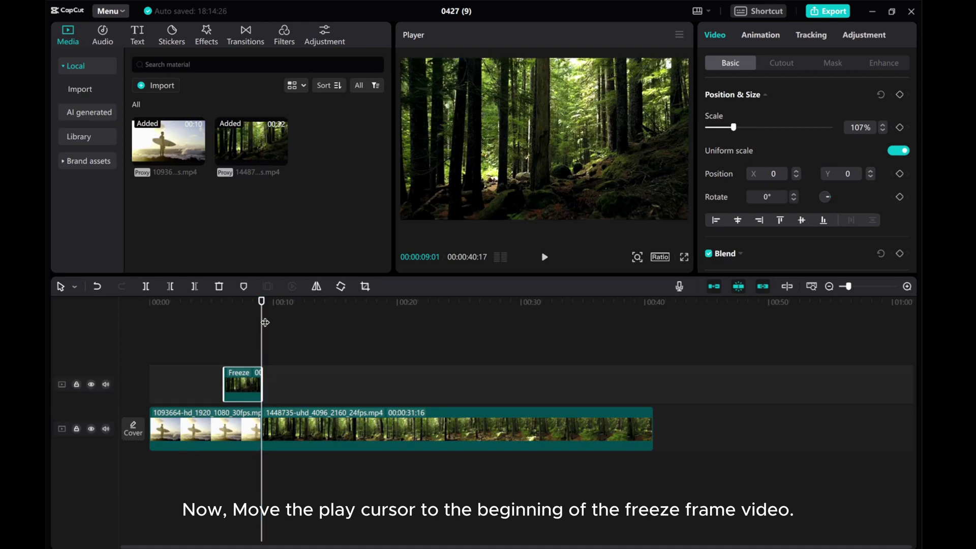
At the freeze frame's start, add a Blend opacity keyframe set to 0%
{"action": "left_click_drag", "start_coordinate": [262, 327], "coordinate": [224, 328]}
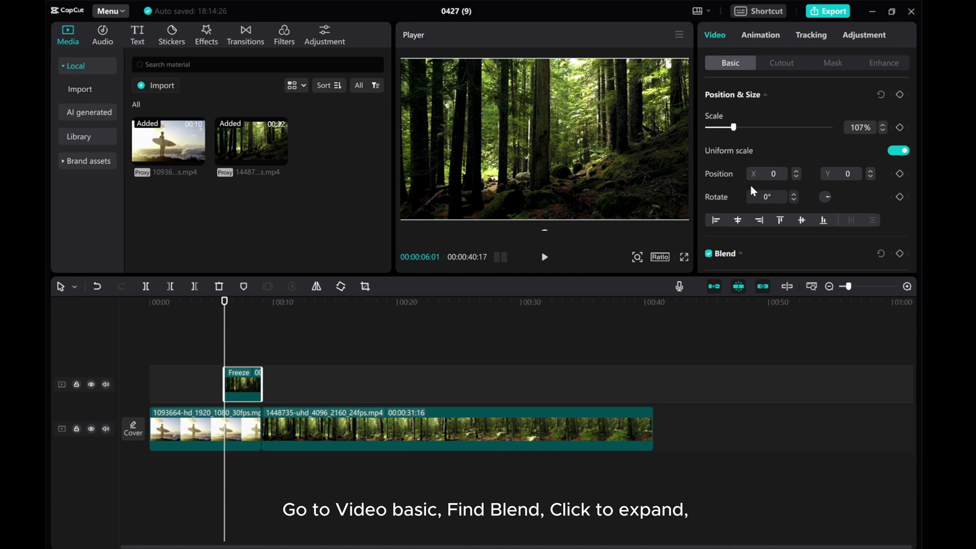
{"action": "scroll", "coordinate": [751, 185], "scroll_direction": "down", "scroll_amount": 3}
{"action": "left_click", "coordinate": [738, 175]}
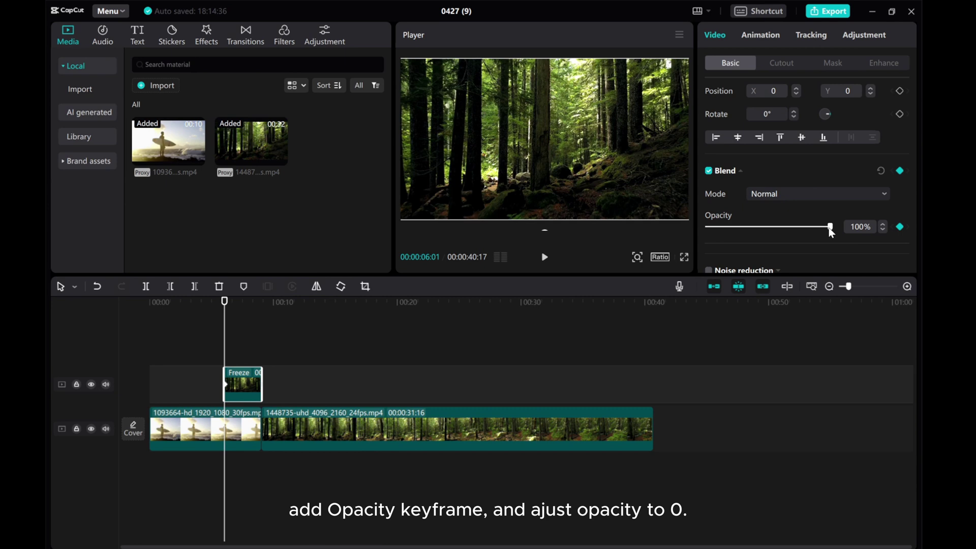
{"action": "left_click_drag", "start_coordinate": [831, 227], "coordinate": [685, 232]}
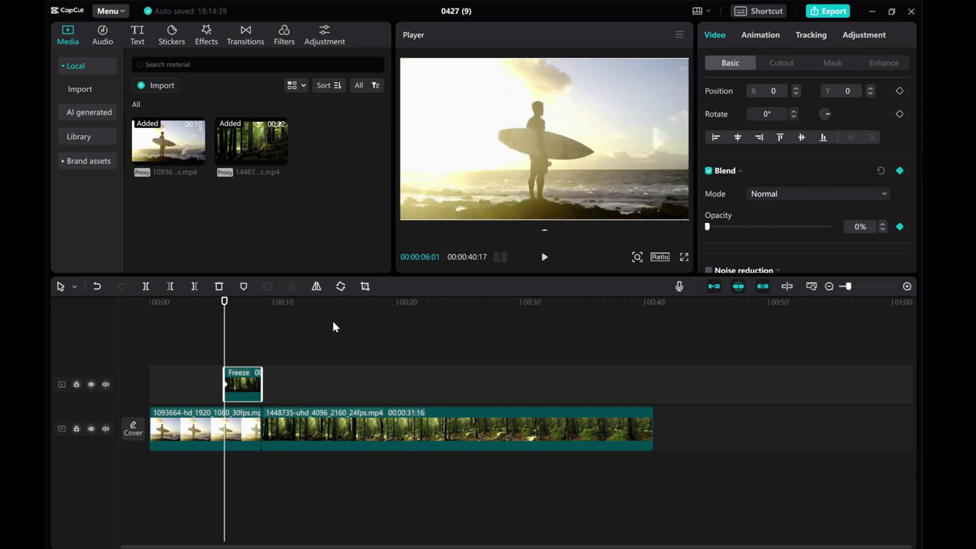
At the freeze frame's end, raise opacity to 100% so it fades in over the surf clip
{"action": "left_click_drag", "start_coordinate": [223, 330], "coordinate": [262, 327]}
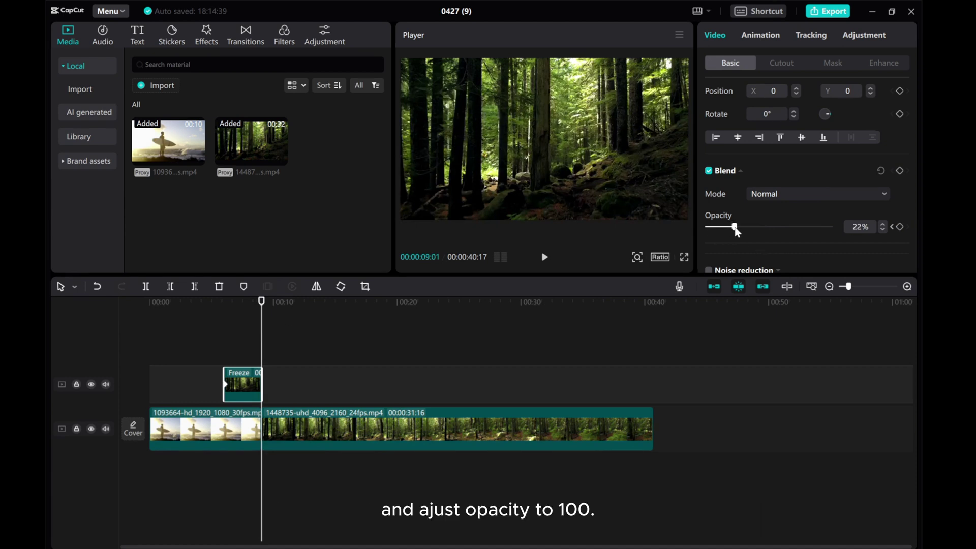
{"action": "left_click_drag", "start_coordinate": [748, 228], "coordinate": [841, 227]}
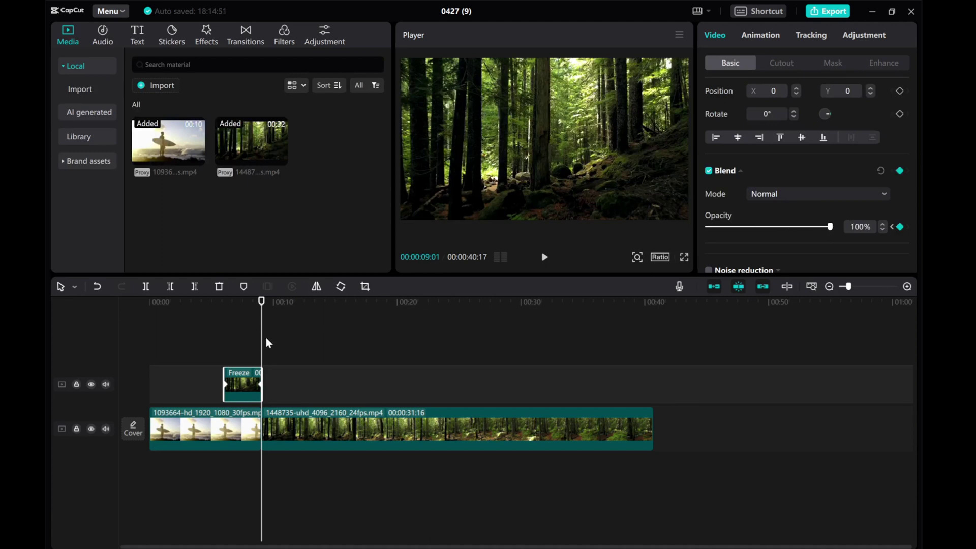
{"action": "left_click_drag", "start_coordinate": [261, 343], "coordinate": [227, 354]}
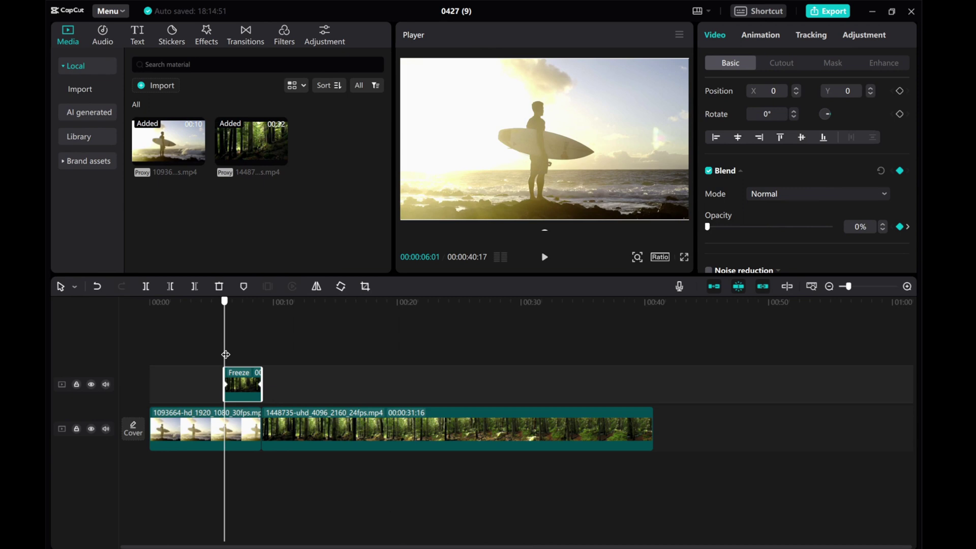
{"action": "mouse_move", "coordinate": [225, 355]}
{"action": "left_mouse_down"}
{"action": "mouse_move", "coordinate": [264, 349]}
{"action": "mouse_move", "coordinate": [209, 352]}
{"action": "left_mouse_up"}
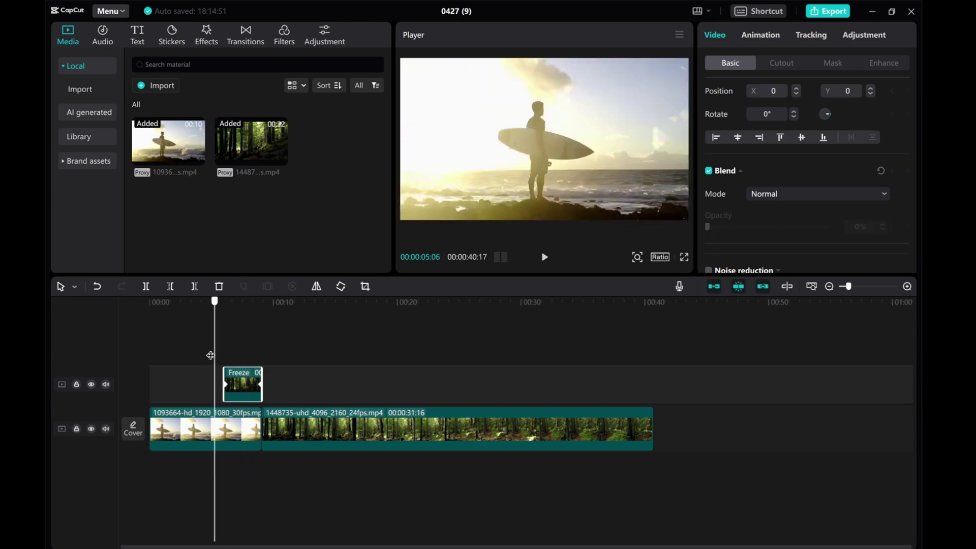
{"action": "left_click", "coordinate": [543, 262]}
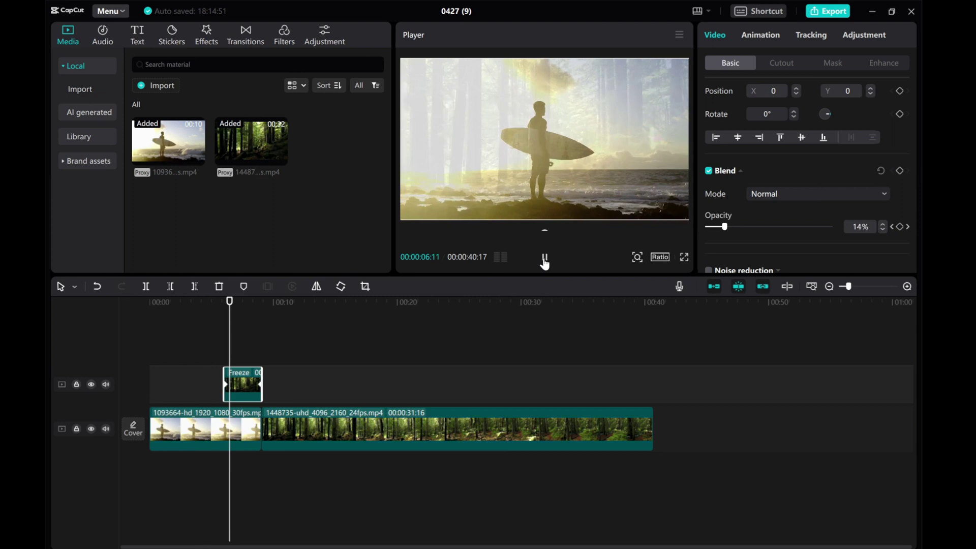